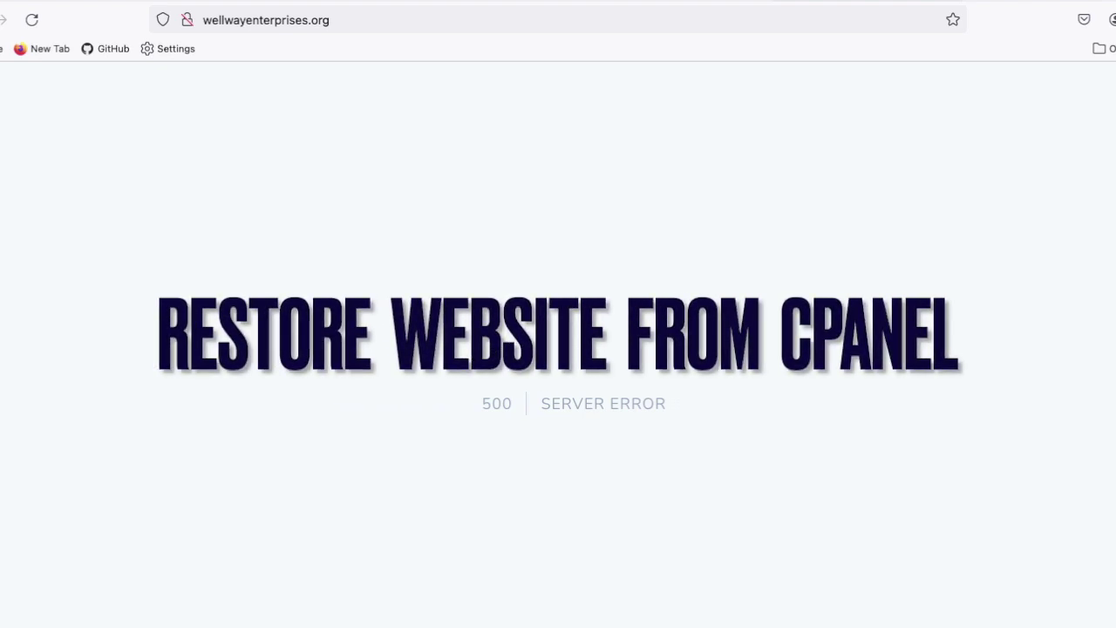
- Check the wellwayenterprises.org address that returns the 500 server error
double_click(326, 19)
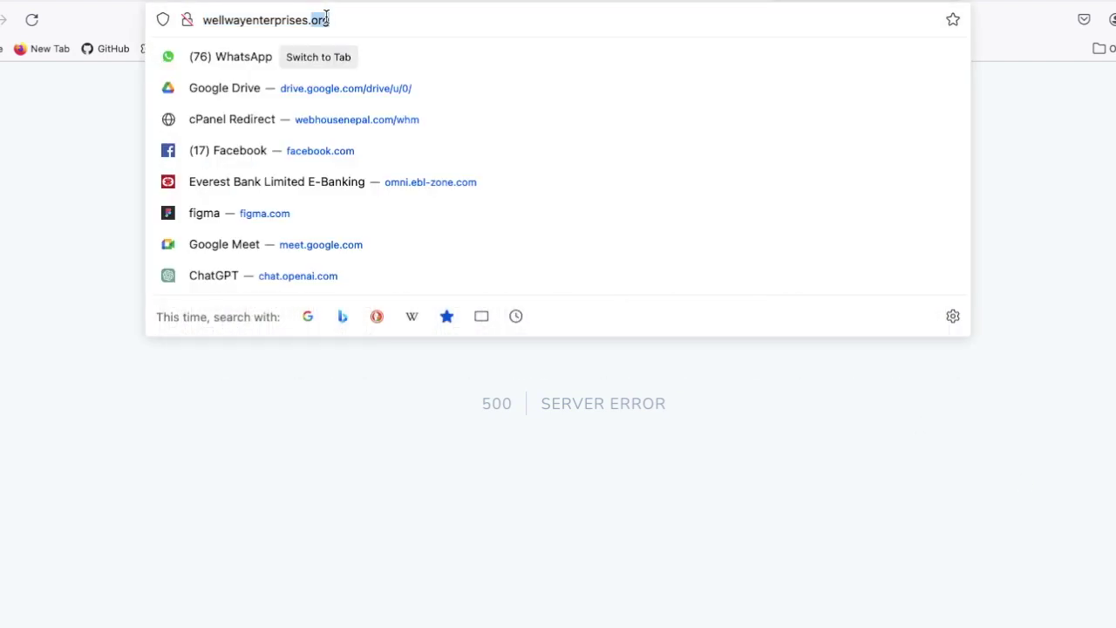
click(96, 154)
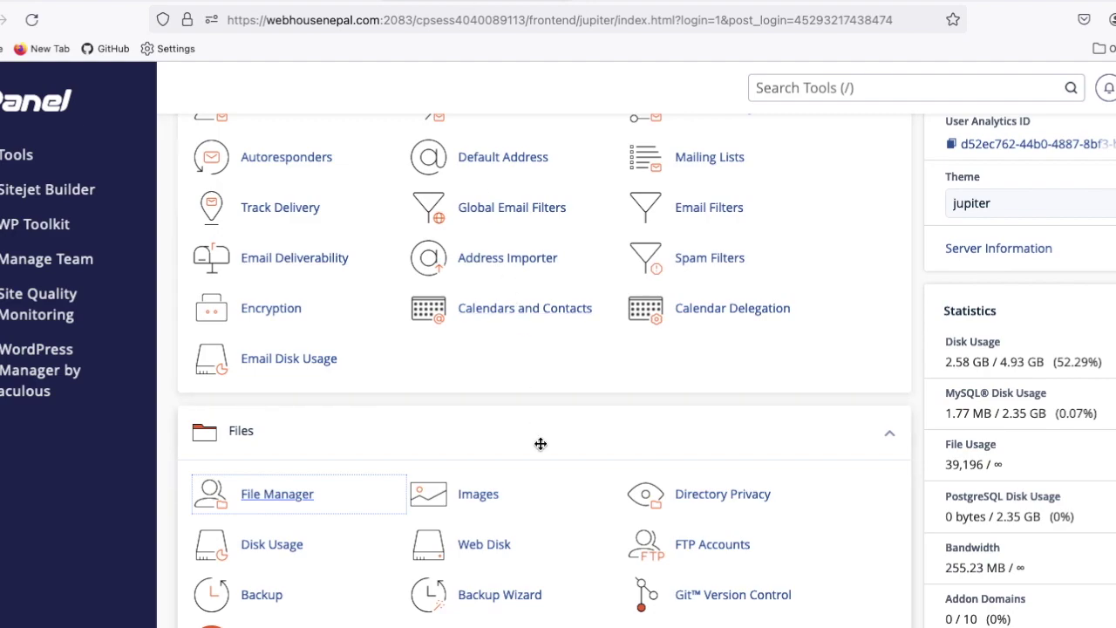
scroll(540, 444, up, 5)
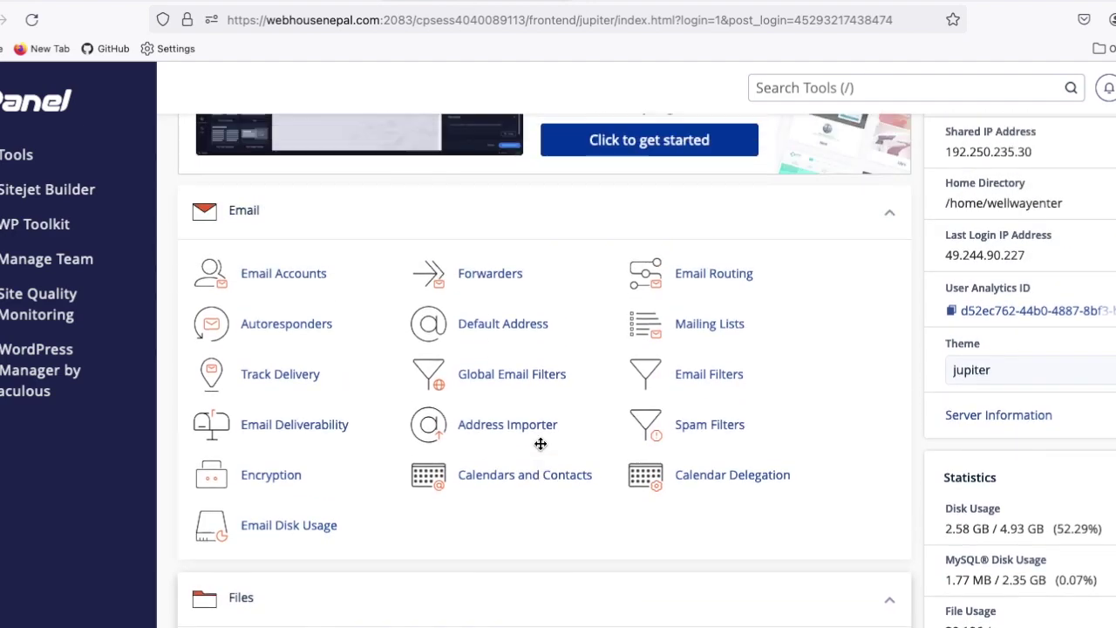
scroll(539, 432, down, 3)
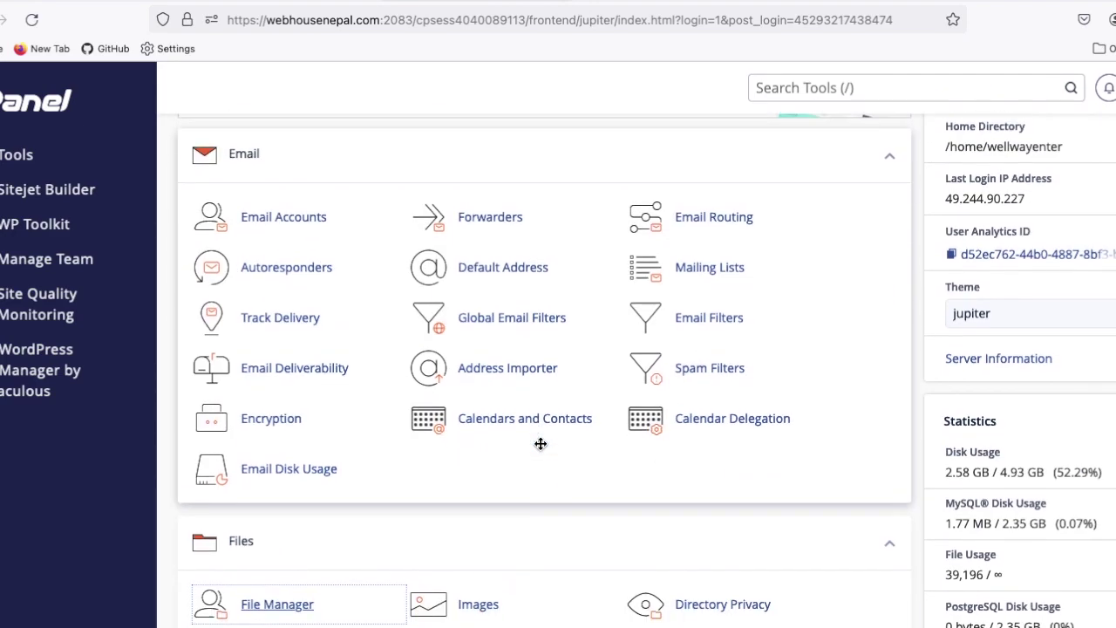
scroll(542, 449, down, 2)
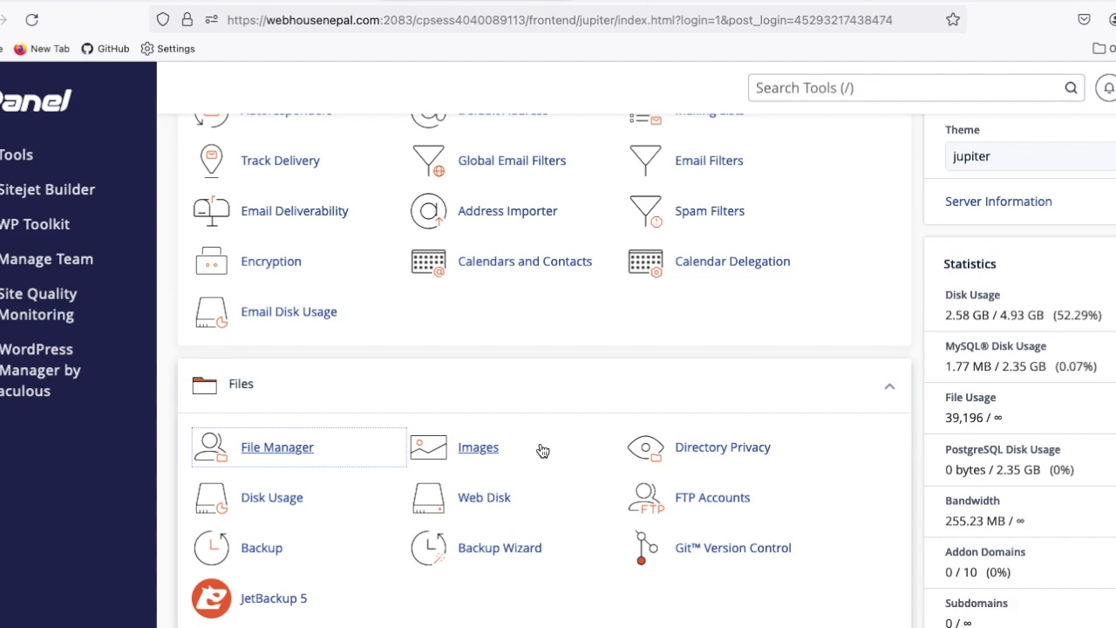
scroll(543, 450, down, 1)
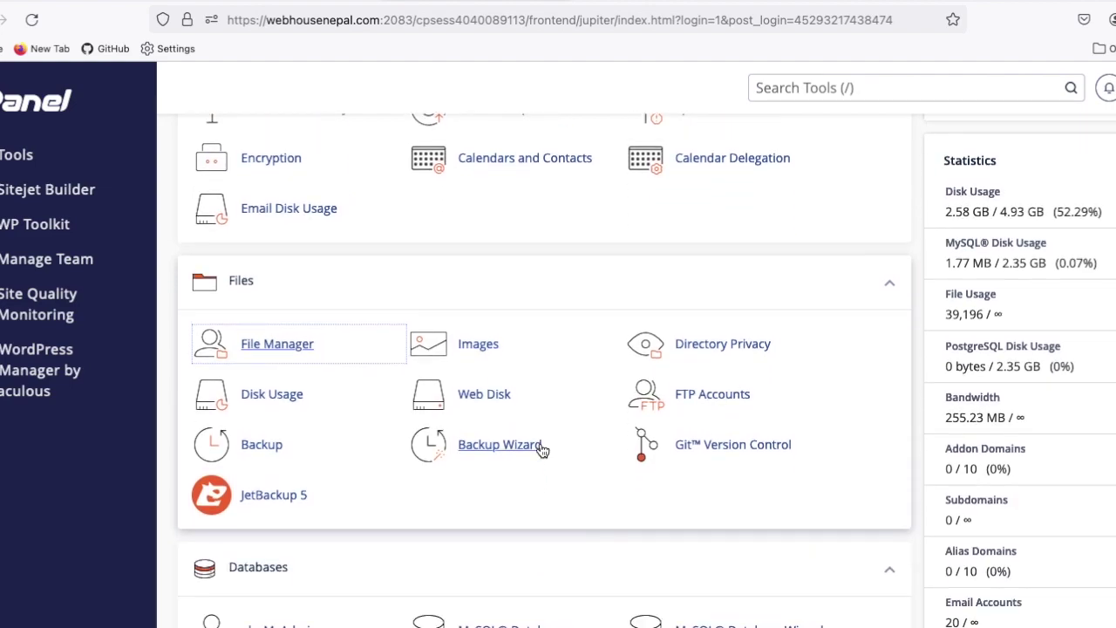
scroll(540, 447, down, 2)
scroll(539, 443, down, 2)
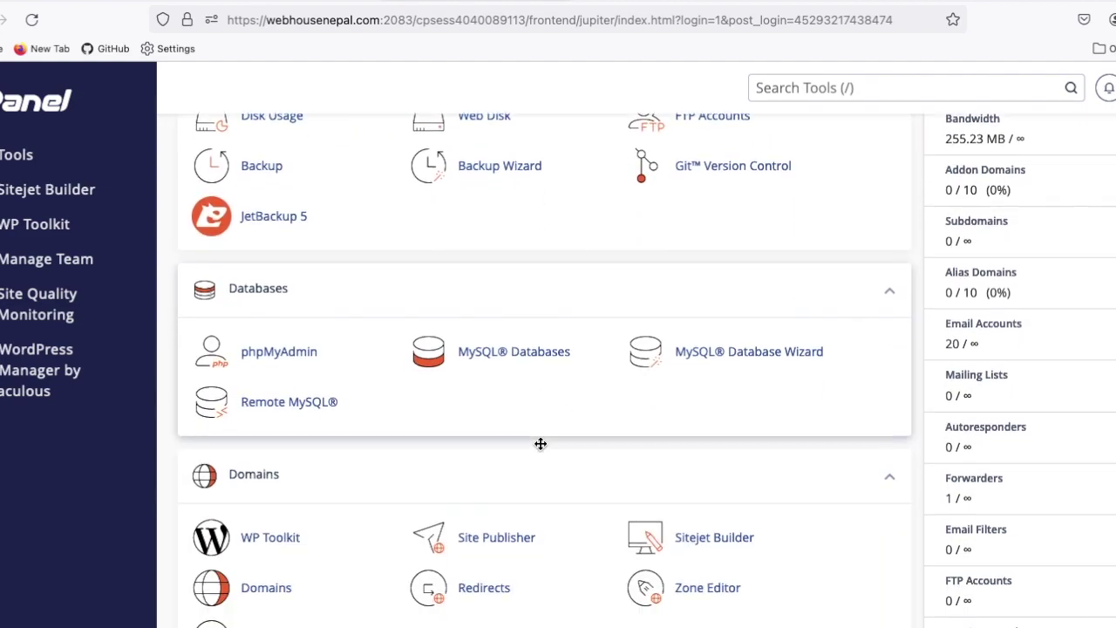
scroll(541, 444, down, 1)
scroll(541, 444, down, 2)
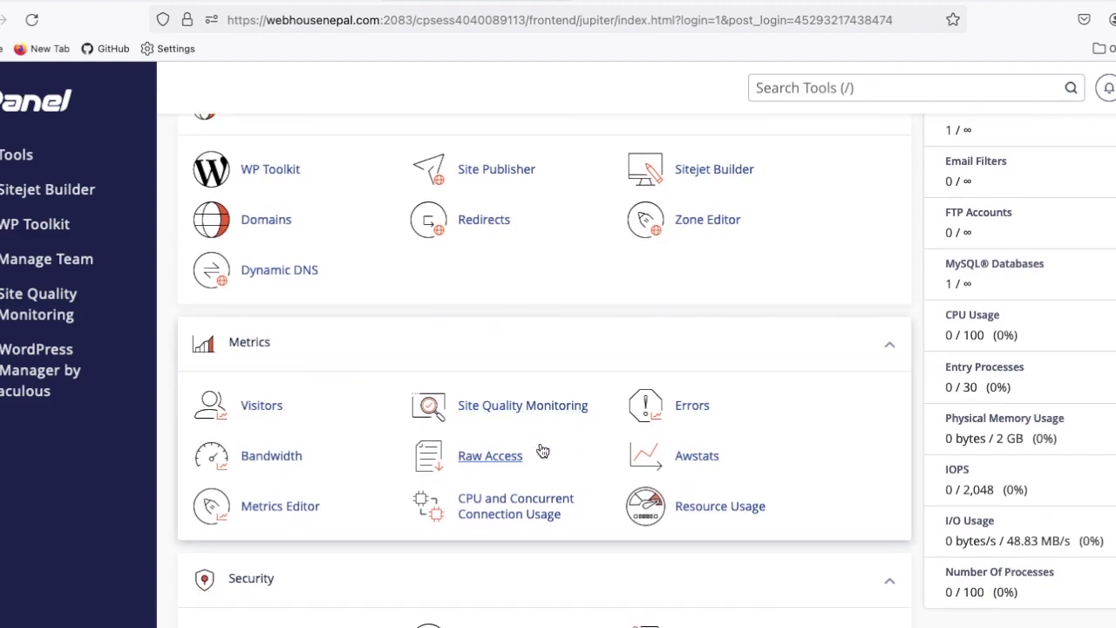
scroll(542, 451, up, 5)
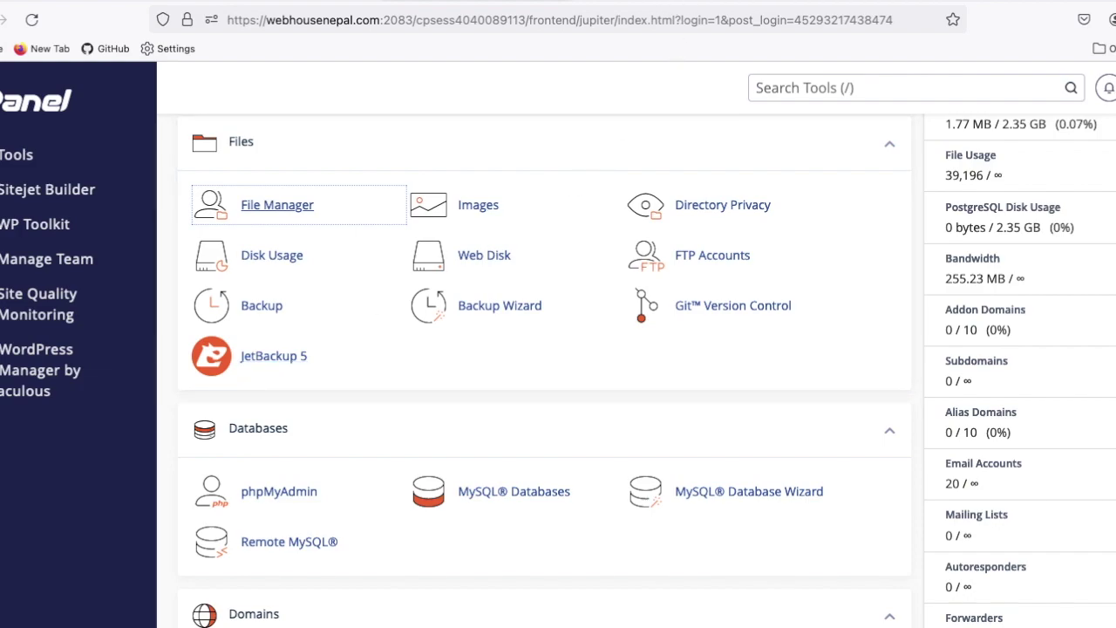
click(576, 17)
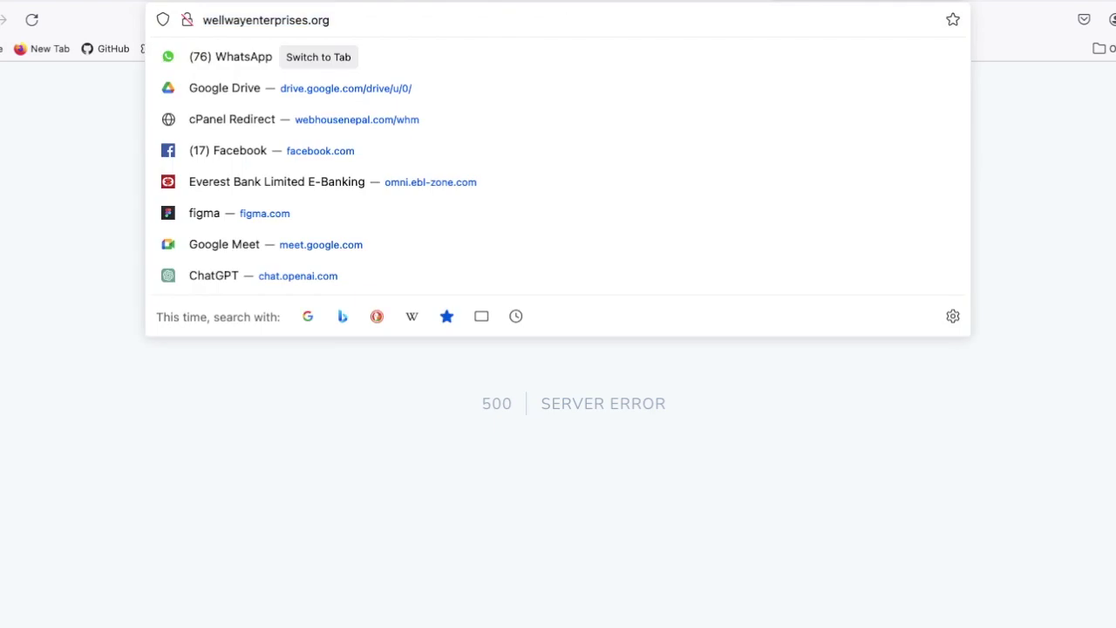
key(Return)
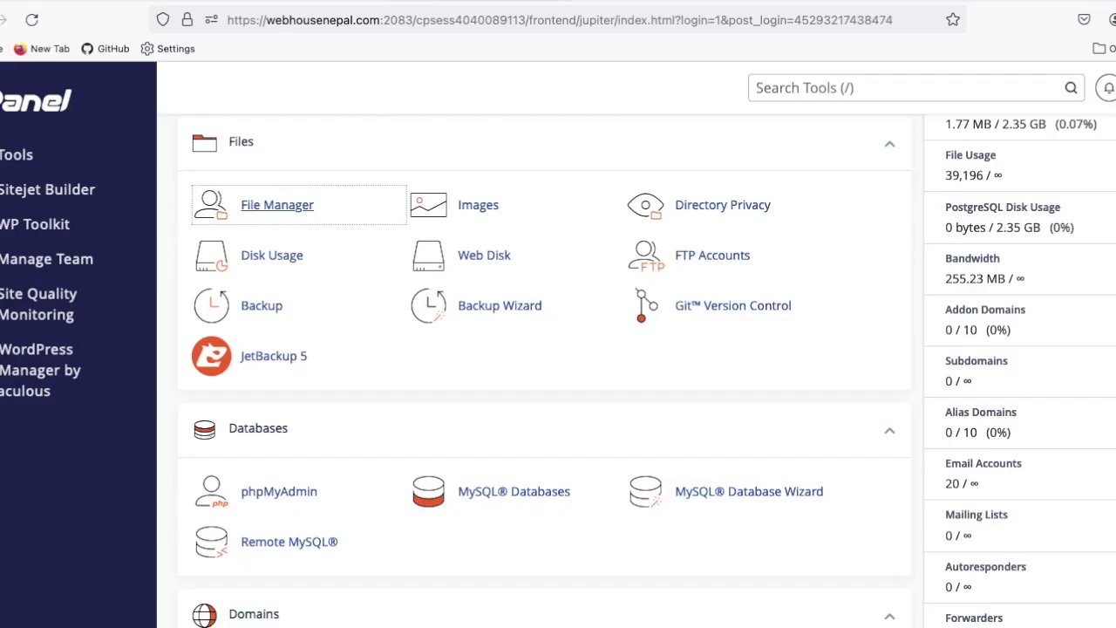
click(286, 369)
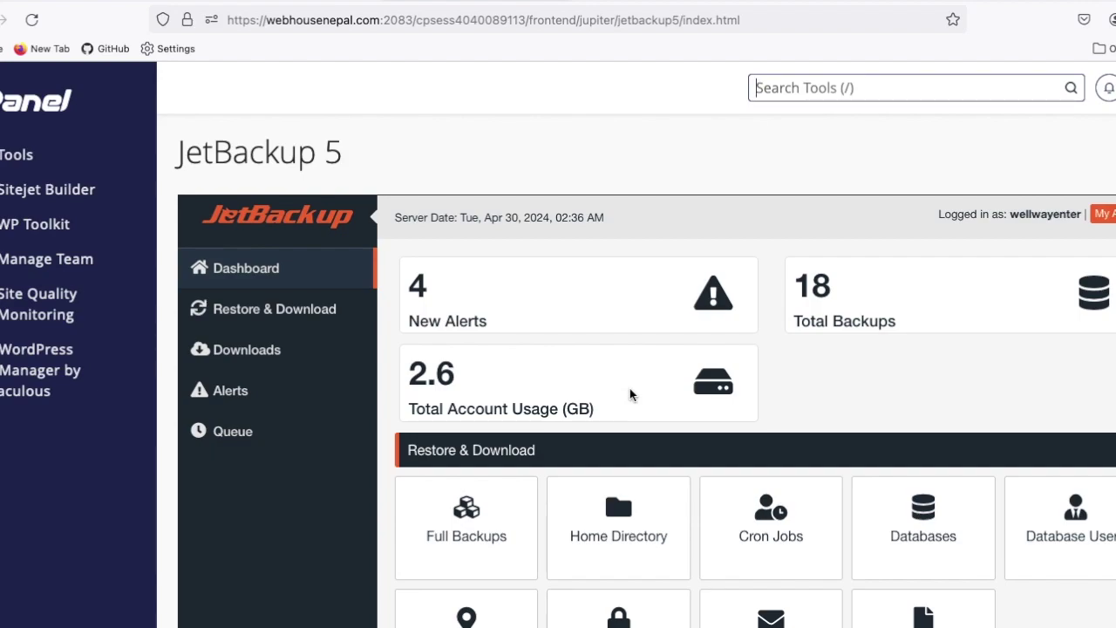
- Show JetBackup 5's Home Directory backup list from the Restore & Download tiles
scroll(629, 394, down, 3)
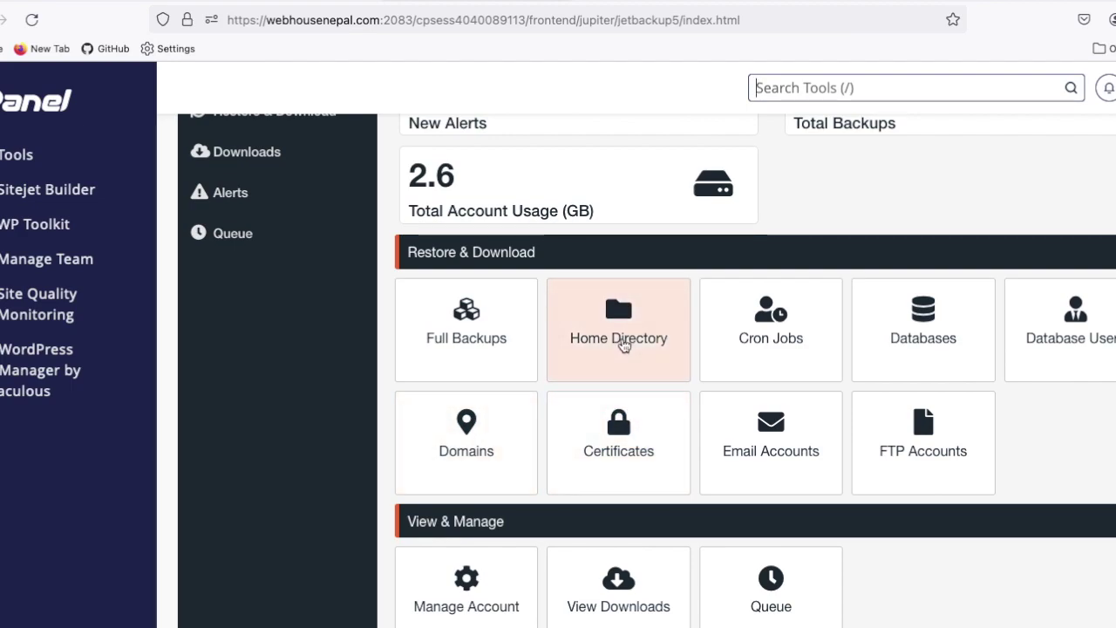
click(622, 342)
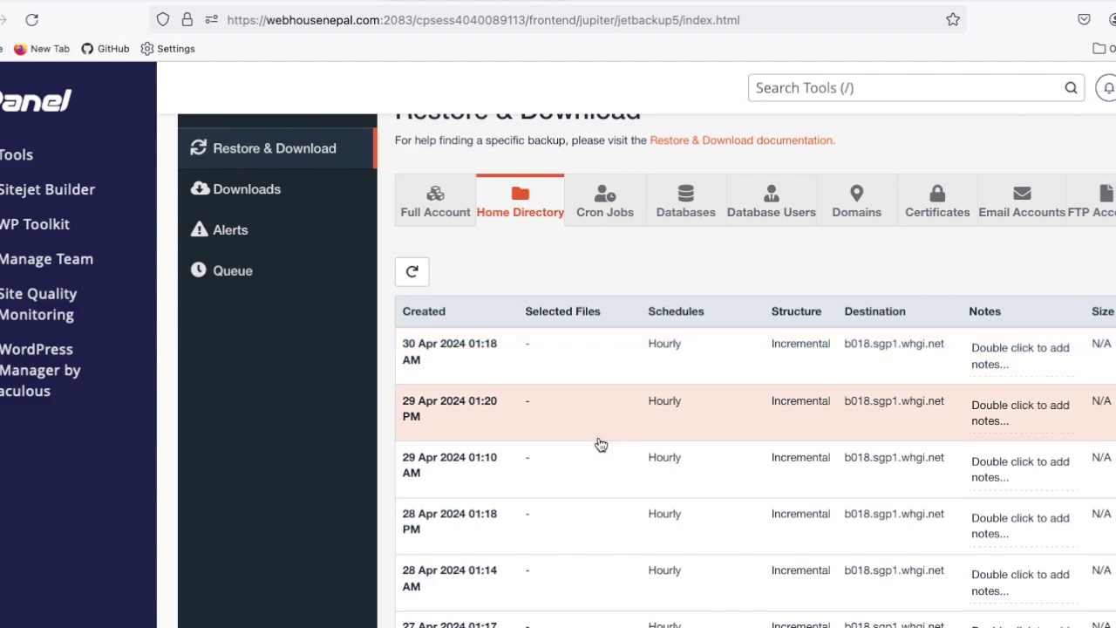
- Browse backup pages 2 and 1, then choose the 29 Apr 2024 01:20 PM snapshot
scroll(601, 446, down, 3)
scroll(601, 446, down, 2)
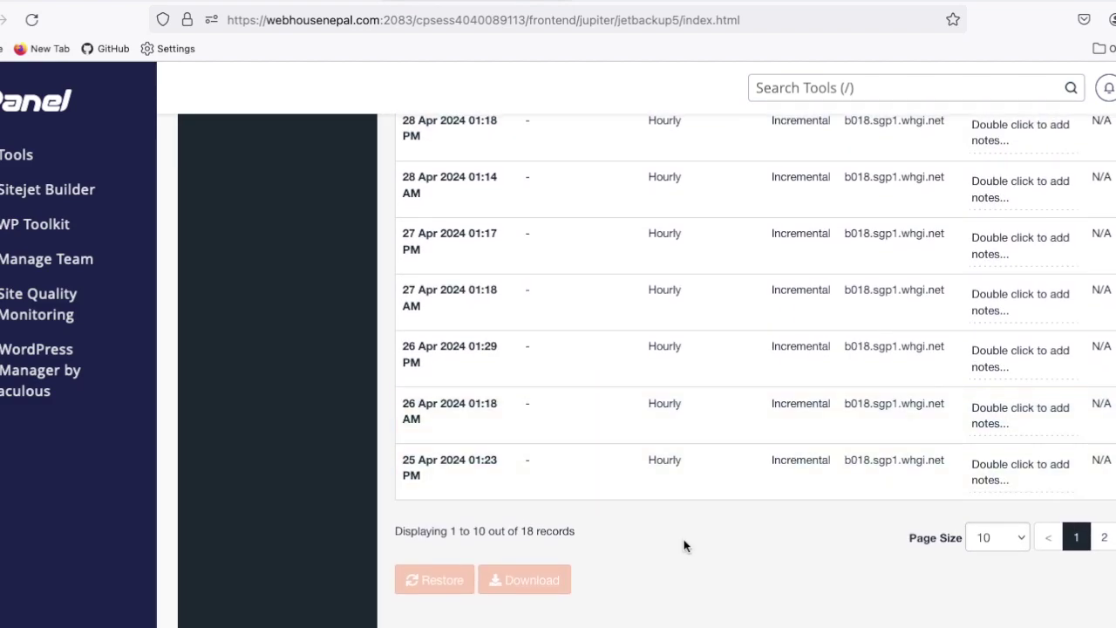
click(1105, 539)
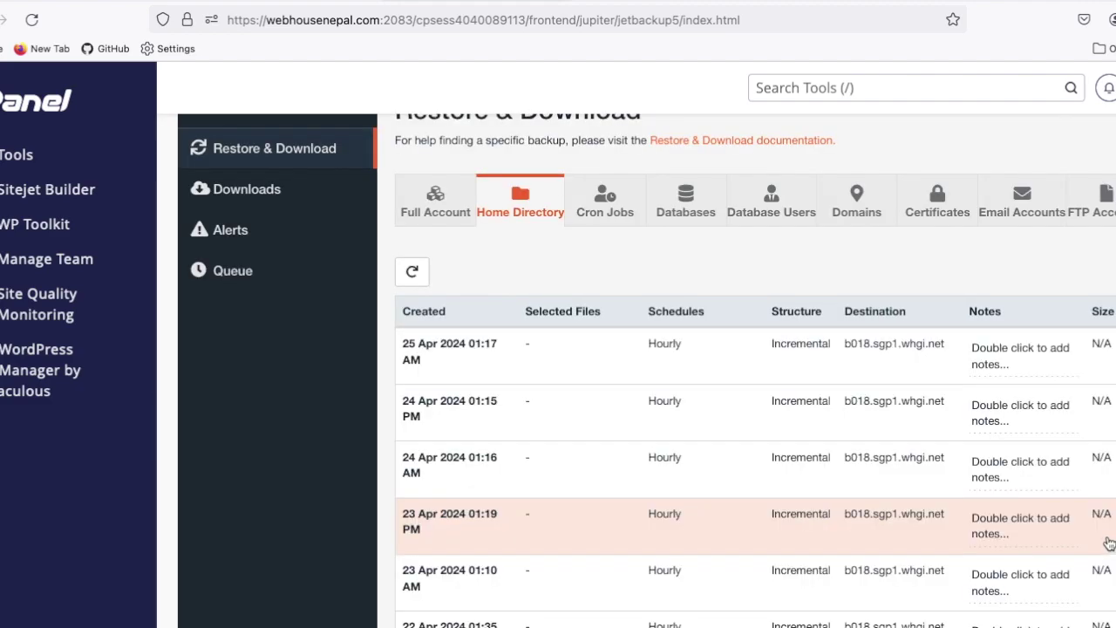
scroll(960, 487, down, 3)
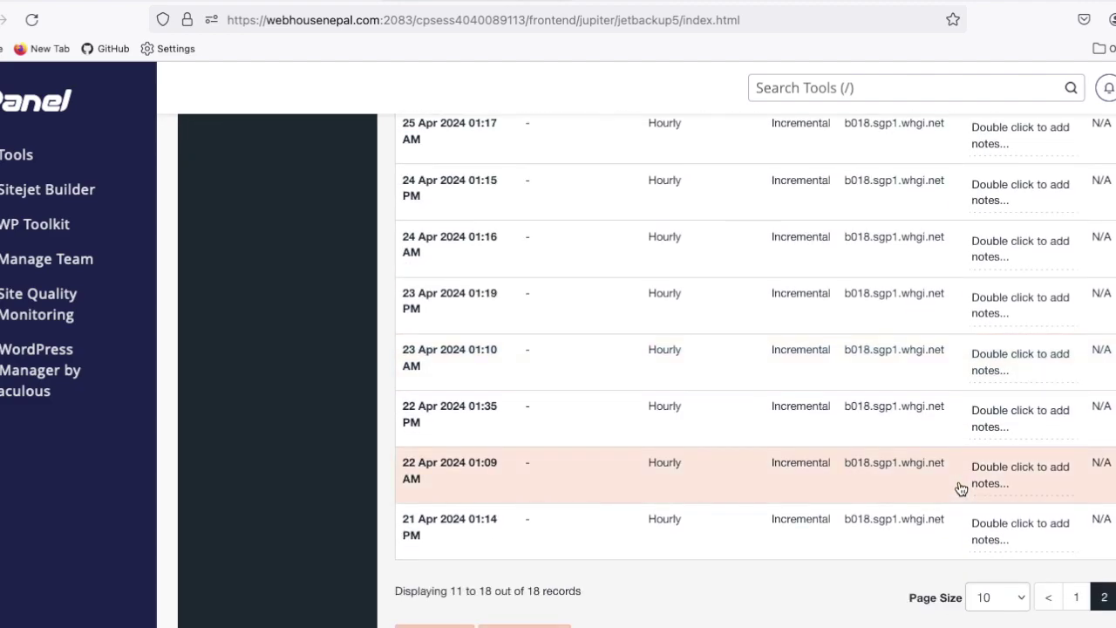
click(1049, 600)
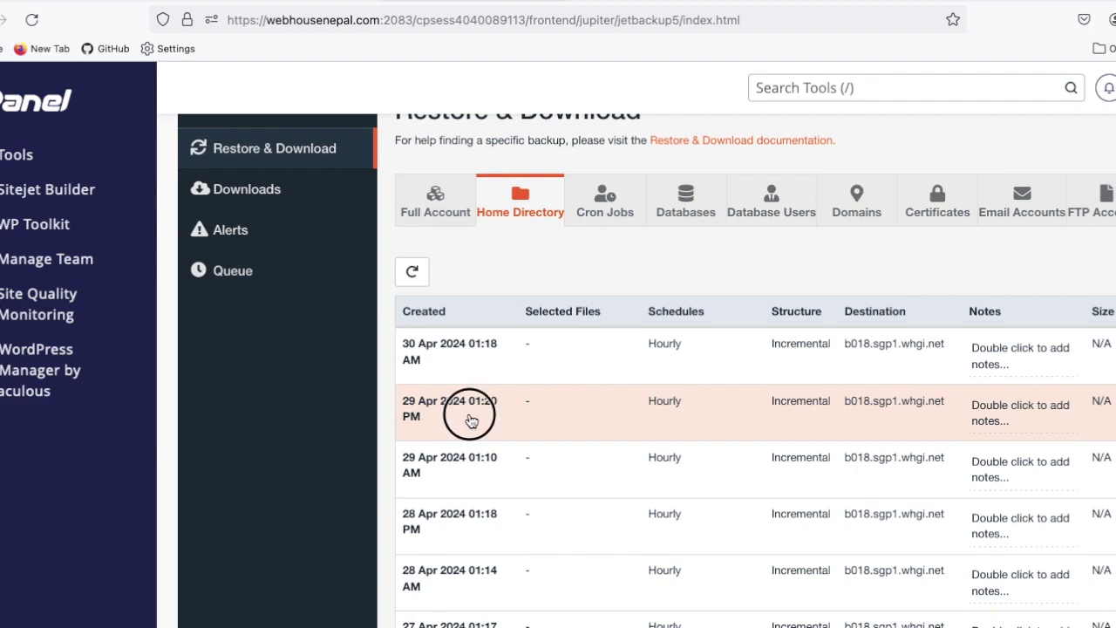
click(470, 422)
- Restore the 29 Apr 01:20 PM home directory snapshot with Merge backup data enabled
scroll(706, 491, down, 3)
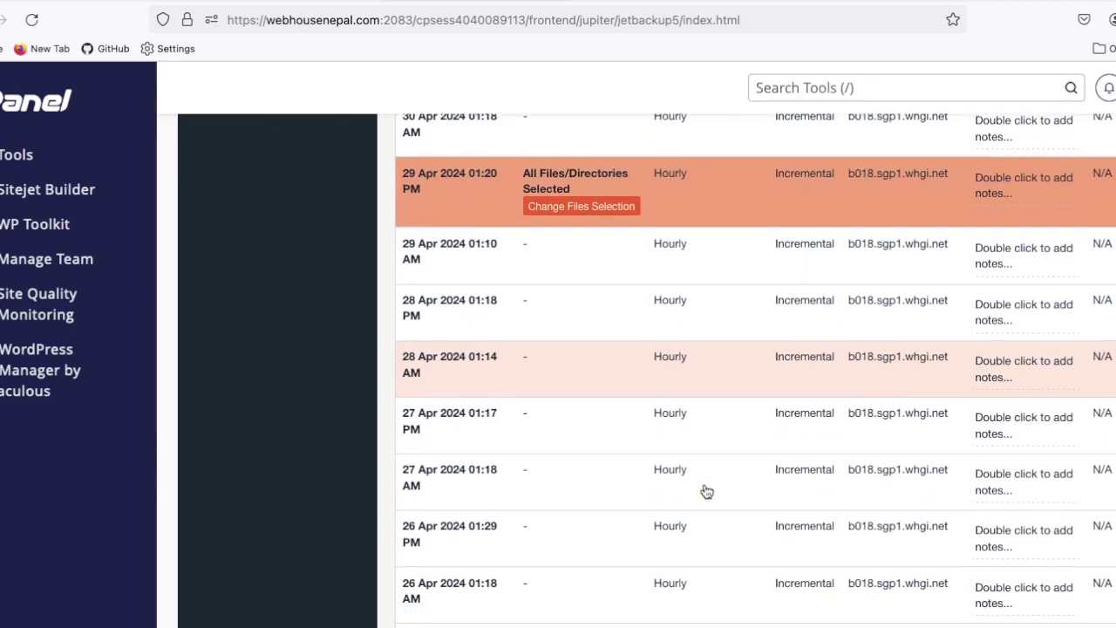
scroll(706, 491, down, 2)
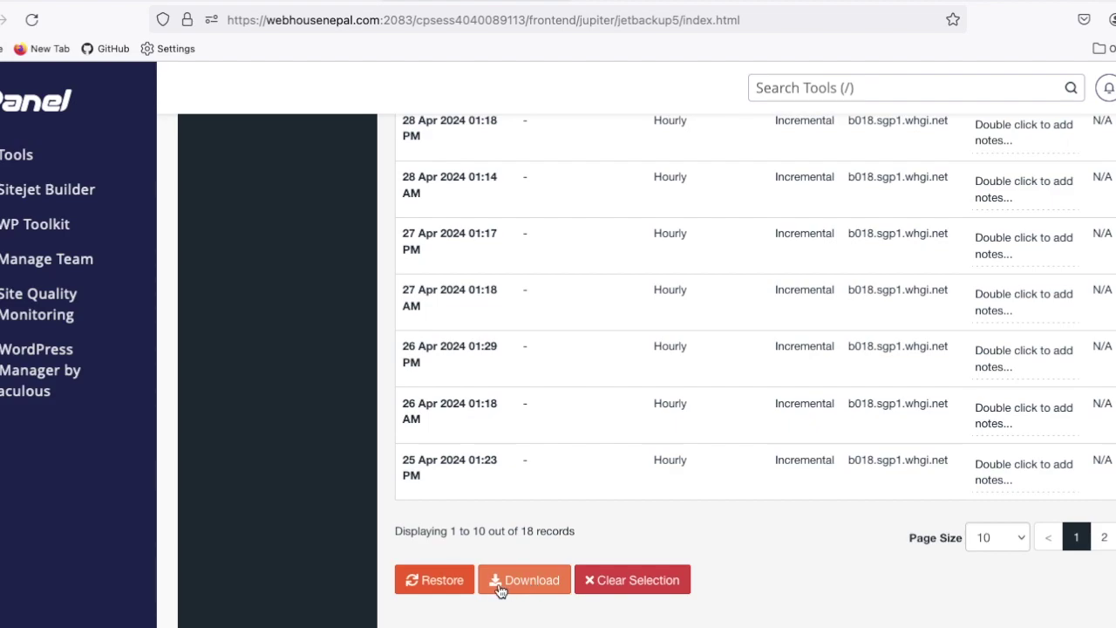
click(450, 584)
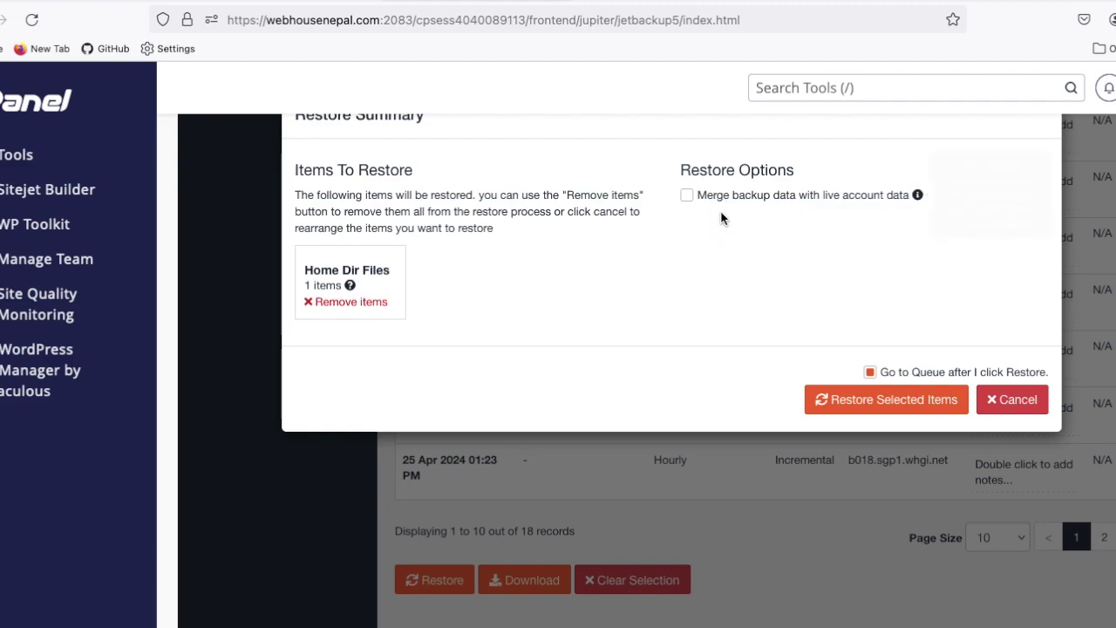
mouse_move(918, 194)
click(688, 196)
click(861, 402)
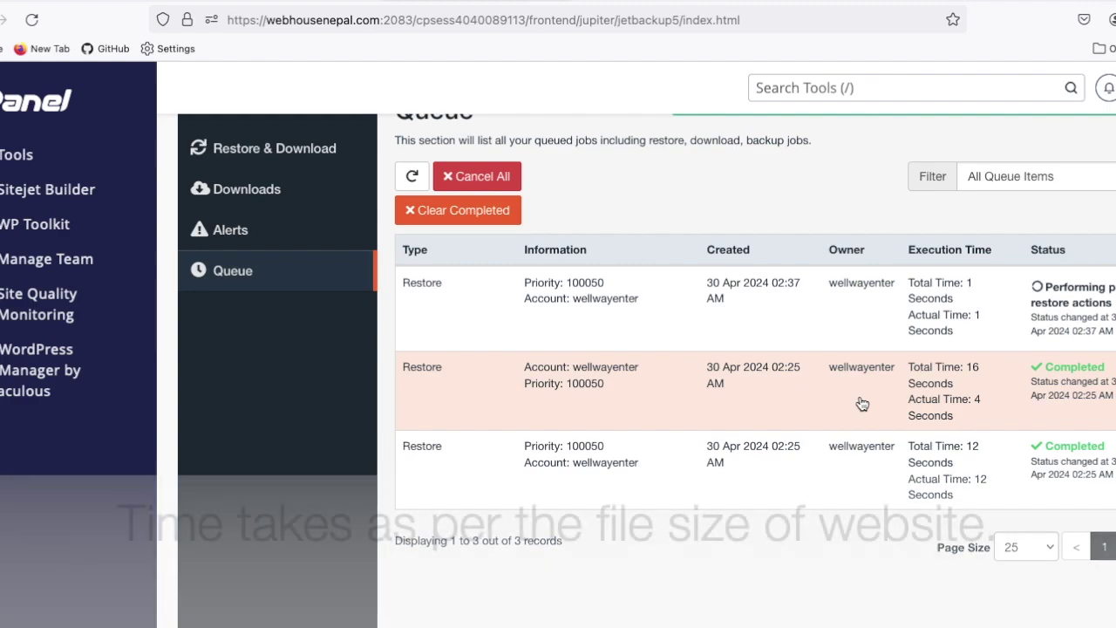
- Refresh the JetBackup queue until the home directory restore reads Completed
scroll(593, 288, up, 3)
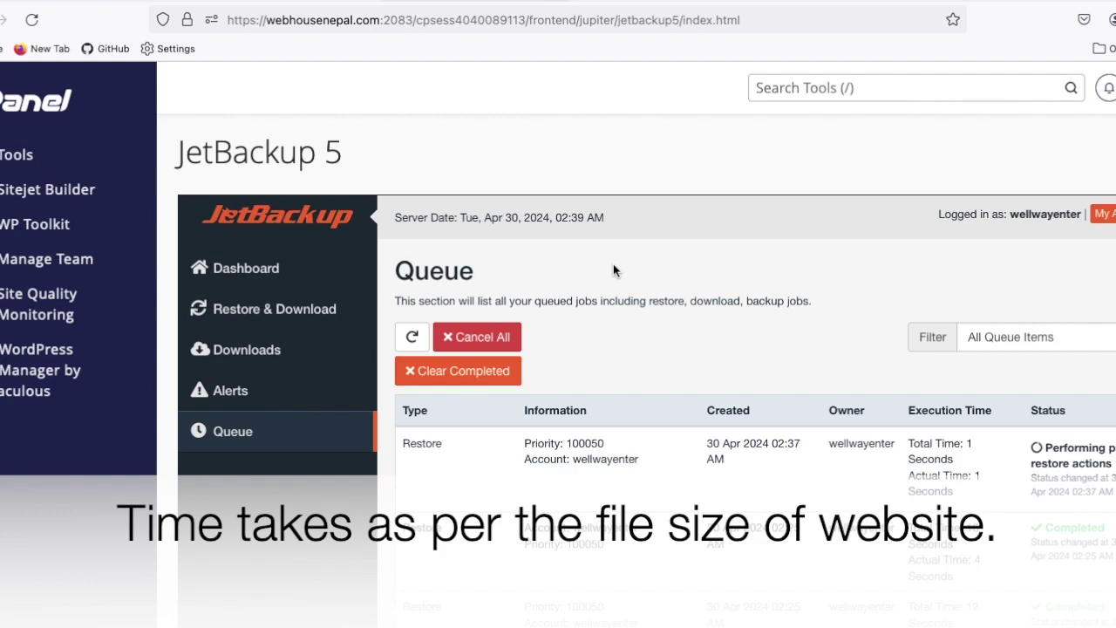
click(411, 338)
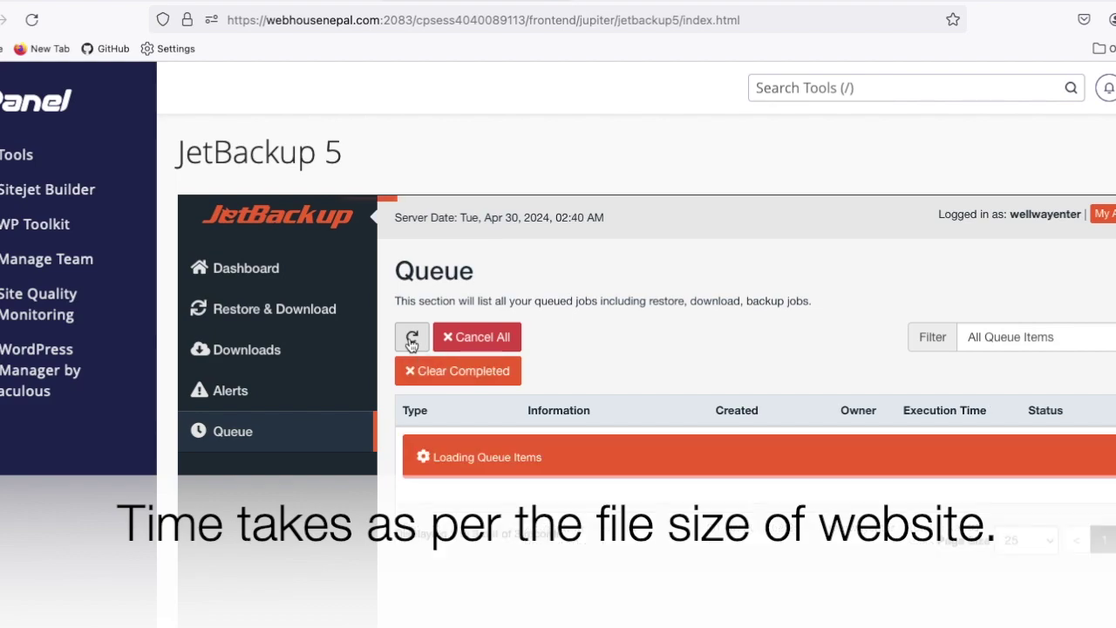
scroll(715, 424, down, 1)
scroll(715, 424, down, 3)
scroll(714, 424, up, 4)
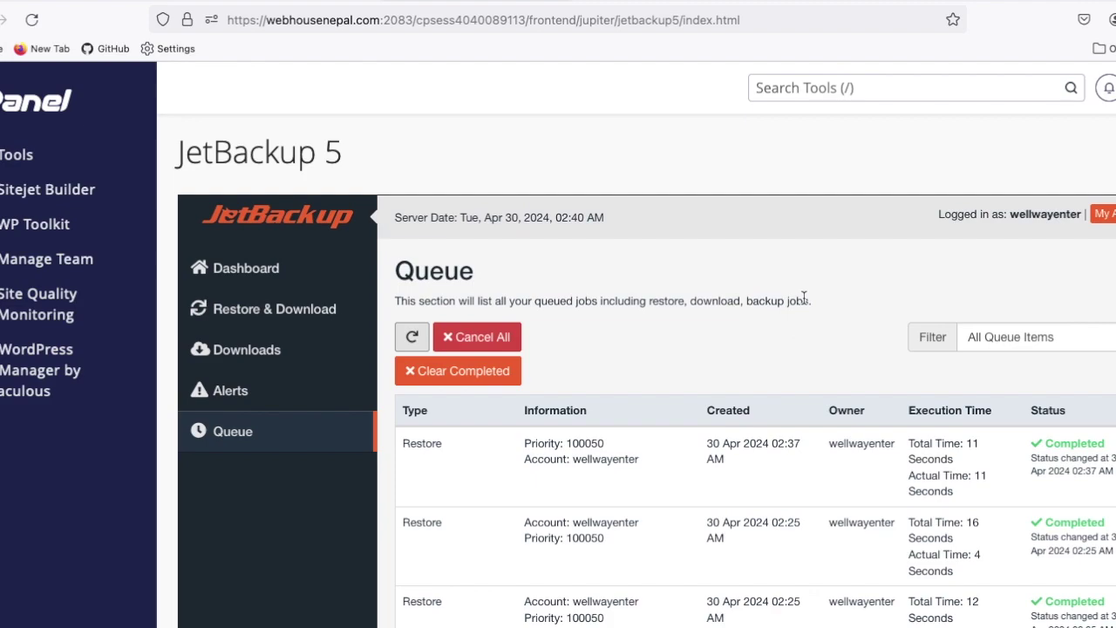
- Reload wellwayenterprises.org and scroll its now-loading homepage
click(863, 1)
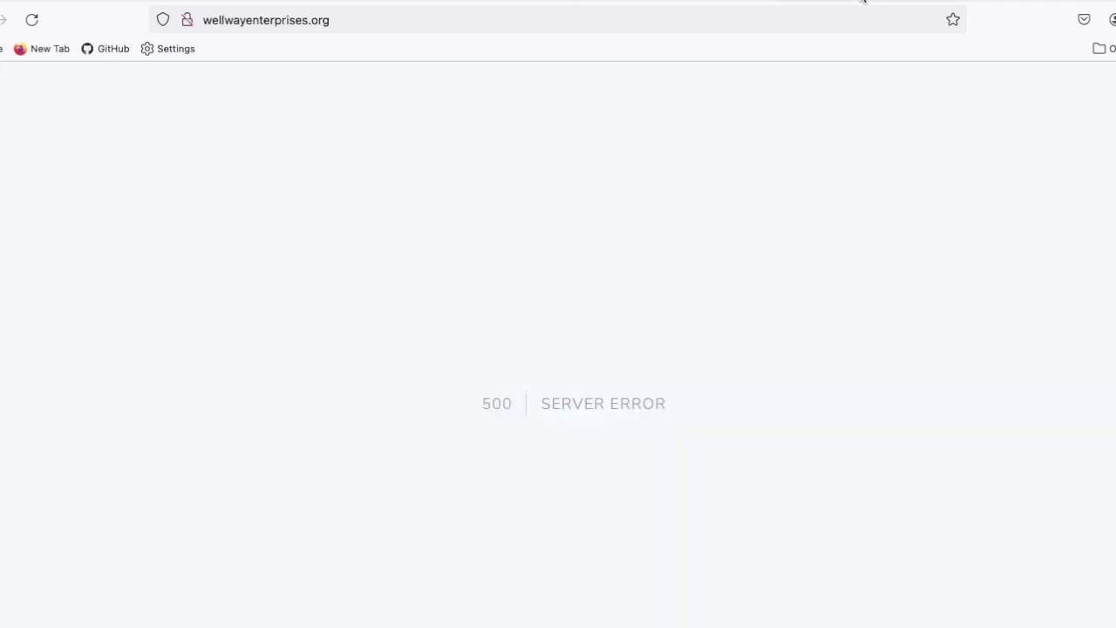
click(742, 21)
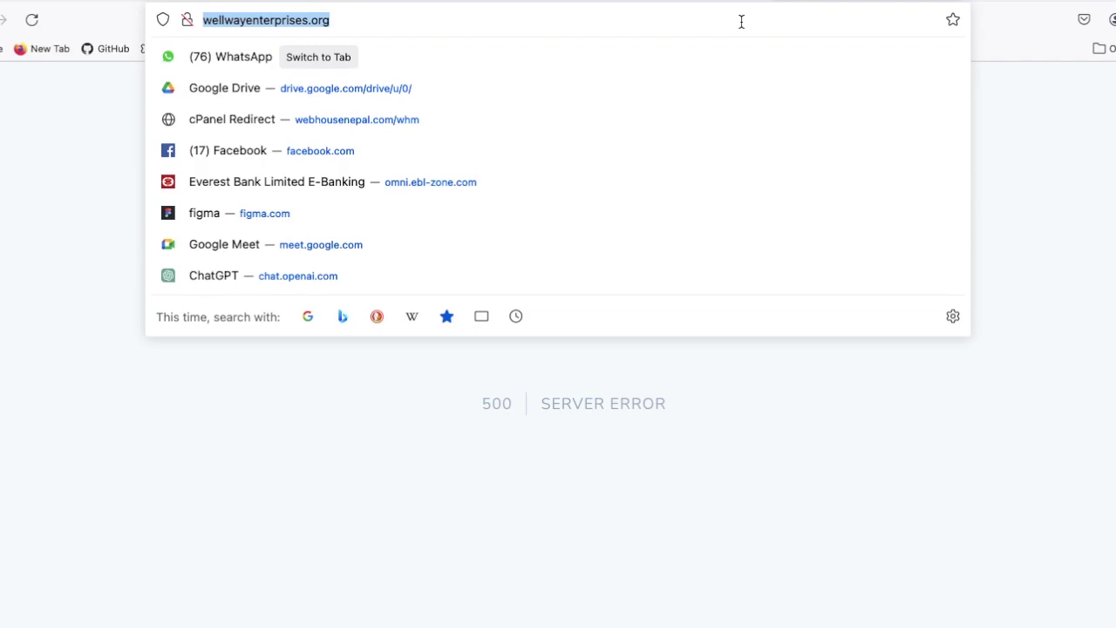
key(Return)
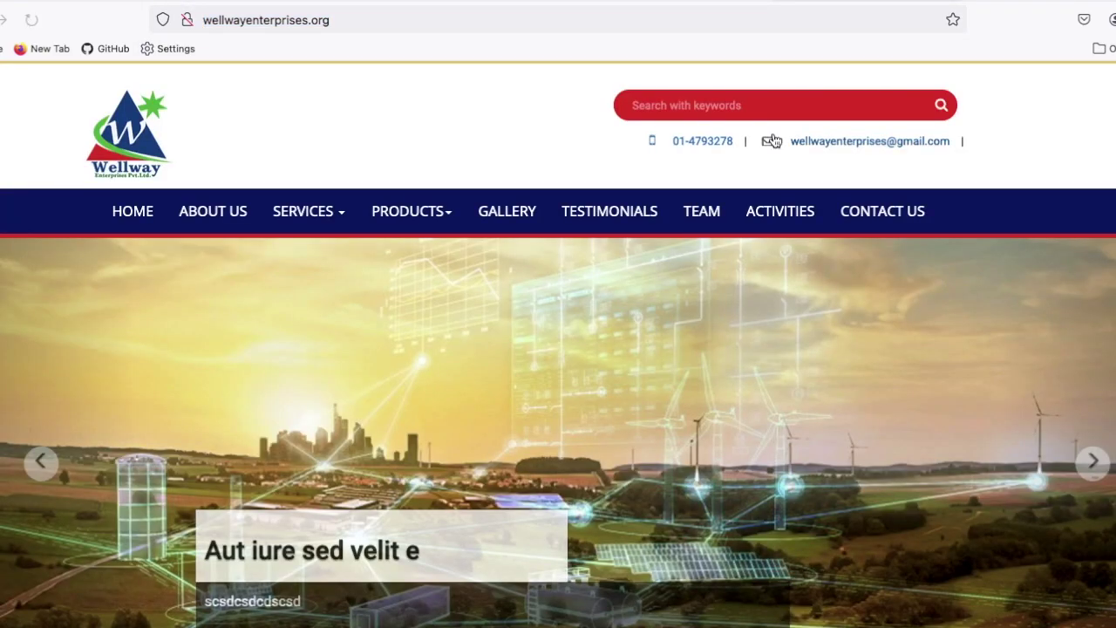
scroll(773, 133, down, 1)
scroll(773, 133, down, 4)
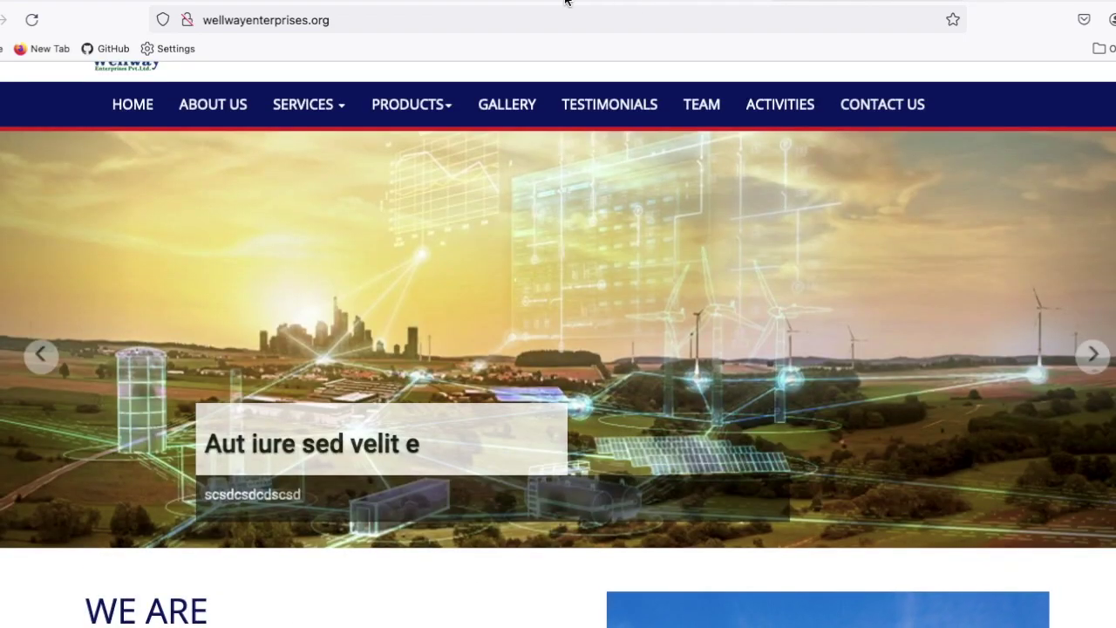